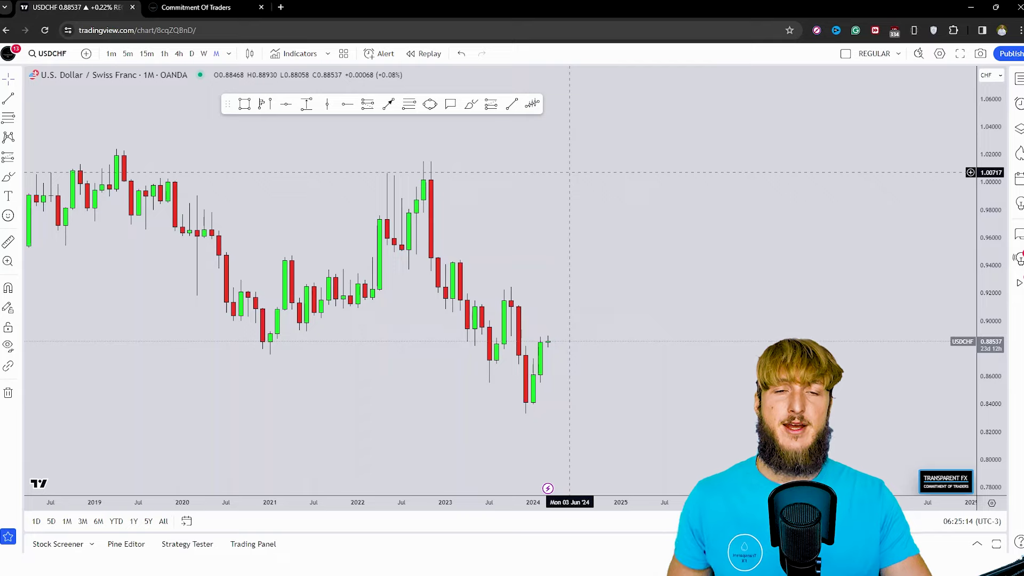
Draw a rectangle over the monthly support zone from about 0.871 to 0.843, spanning June 2023 to November 2024.
drag(617, 256, 612, 250)
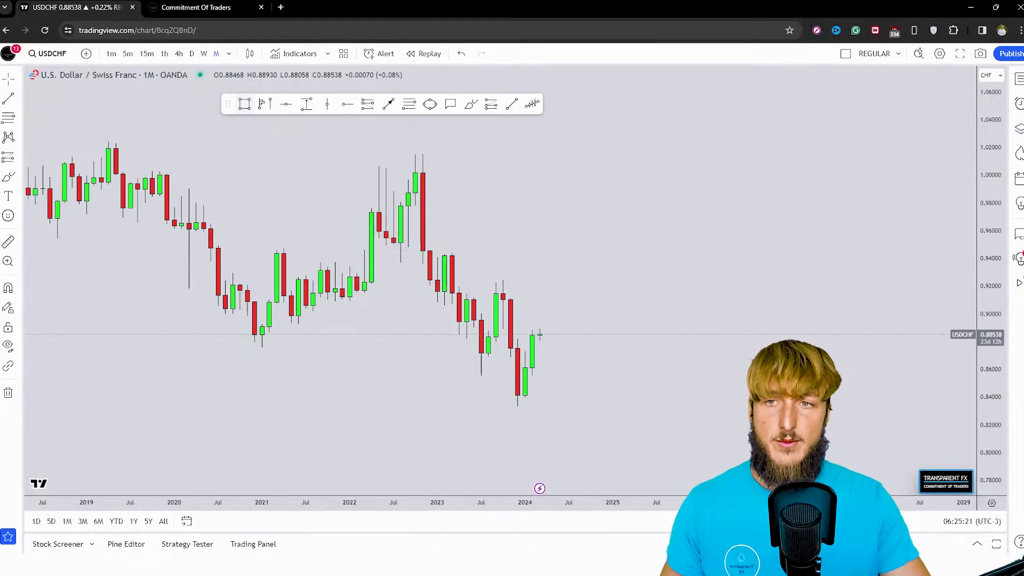
click(474, 354)
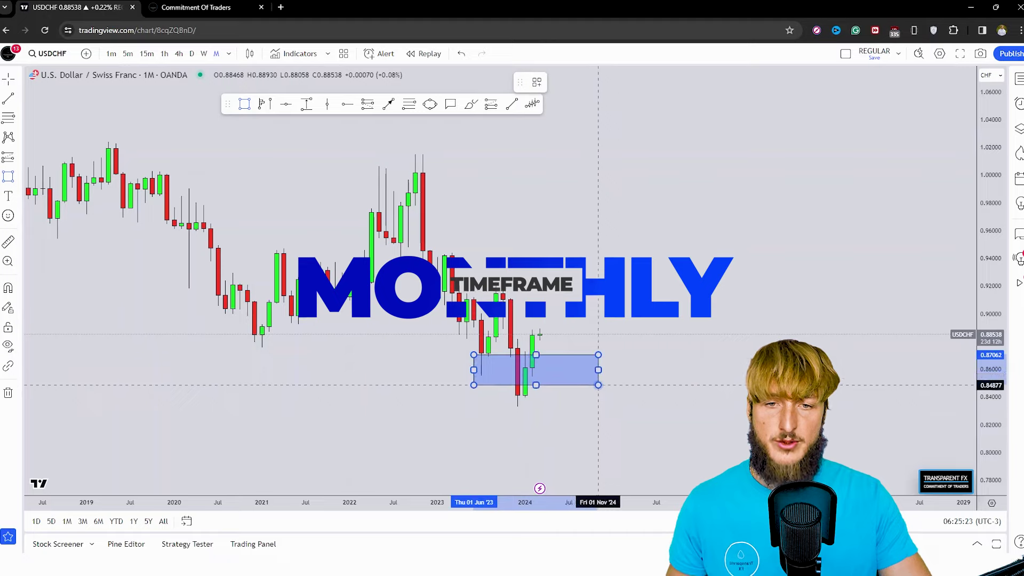
click(599, 393)
Brush circles on the two lows inside the monthly support zone with their upward moves, and undo the strokes.
click(470, 103)
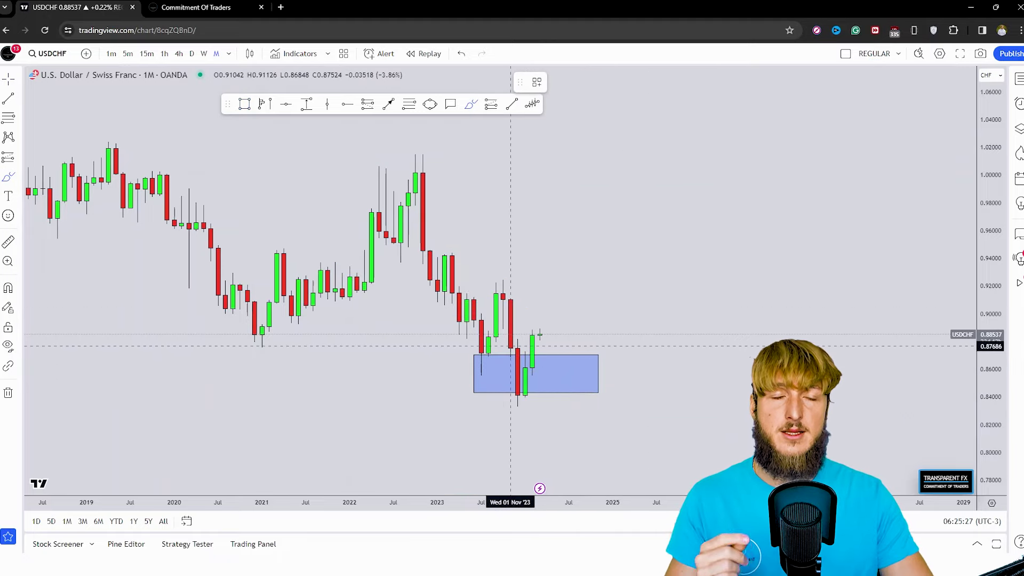
drag(485, 374, 502, 285)
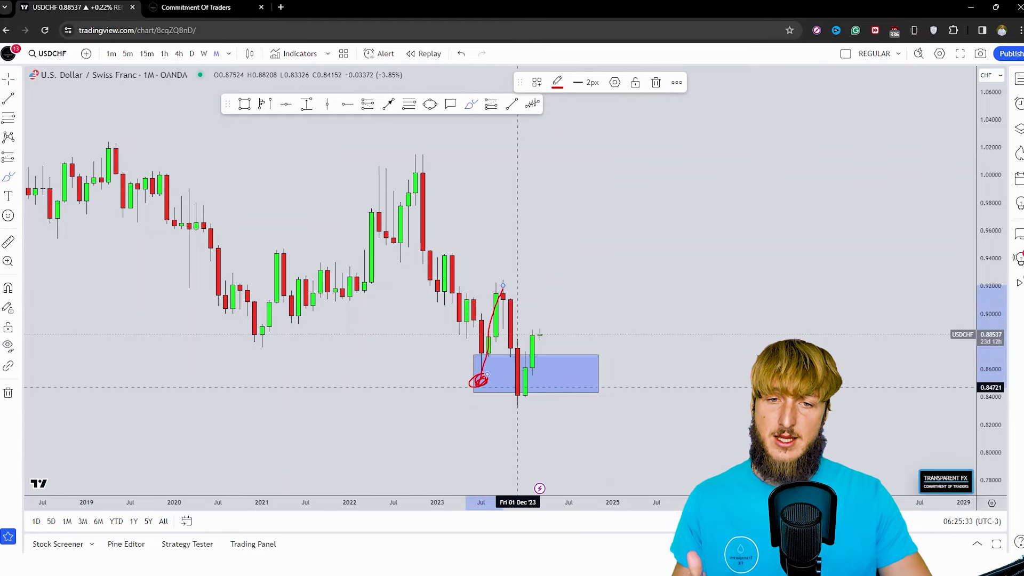
mouse_move(512, 379)
mouse_down()
mouse_move(537, 380)
mouse_move(526, 377)
mouse_move(576, 242)
mouse_up()
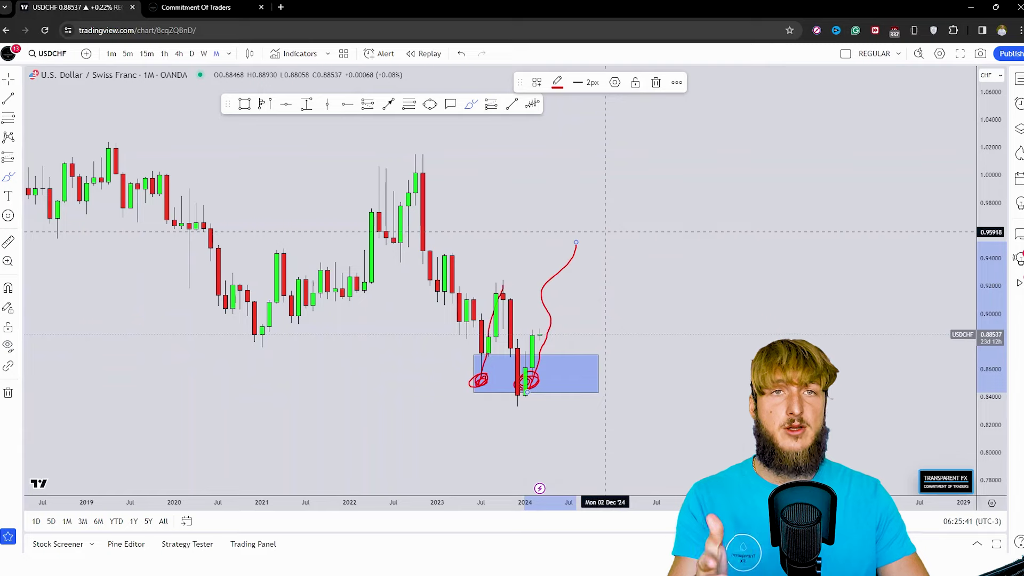
click(461, 54)
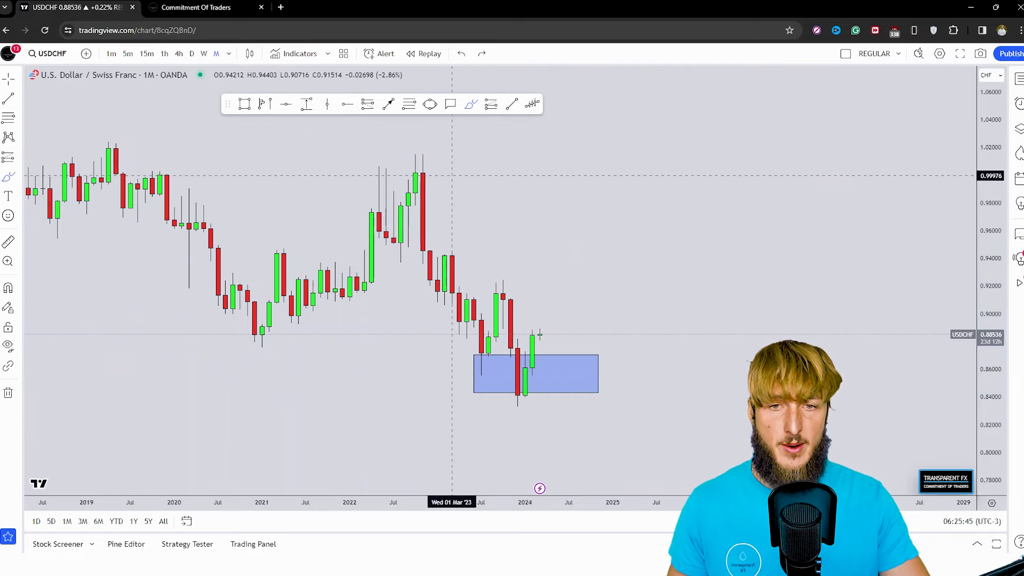
Switch the USDCHF chart to the weekly timeframe, with the recent candles enlarged.
click(204, 53)
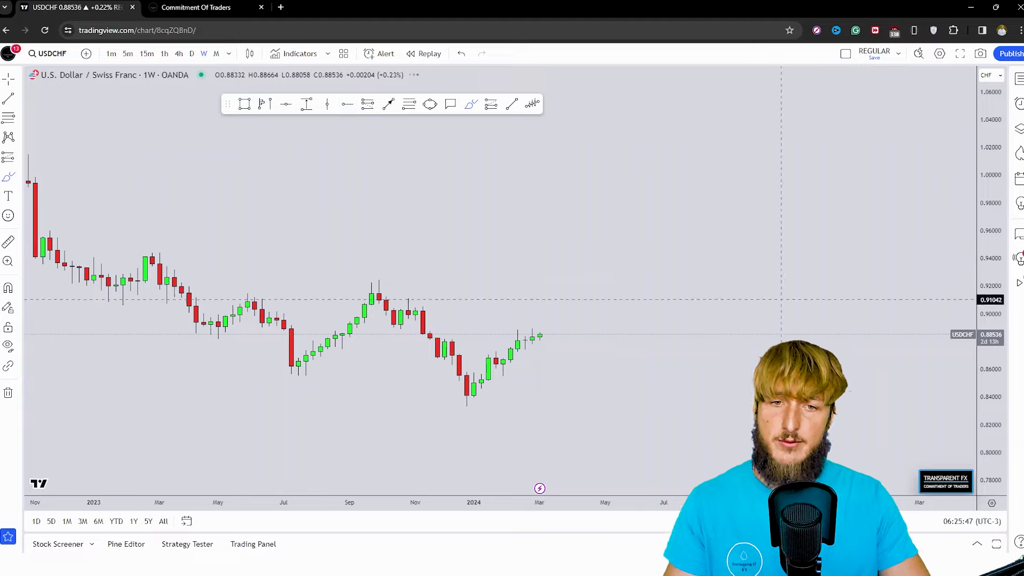
drag(989, 415, 989, 336)
drag(673, 335, 705, 218)
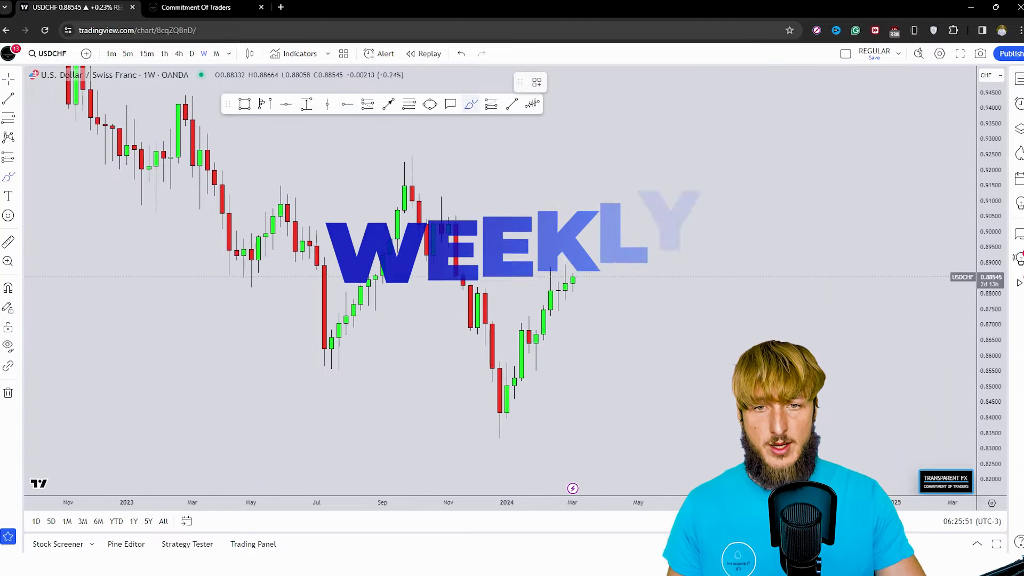
Brush the recent weekly swing highs and low, the impulse legs and a projected pullback and rise, and undo all the strokes.
drag(530, 314, 536, 314)
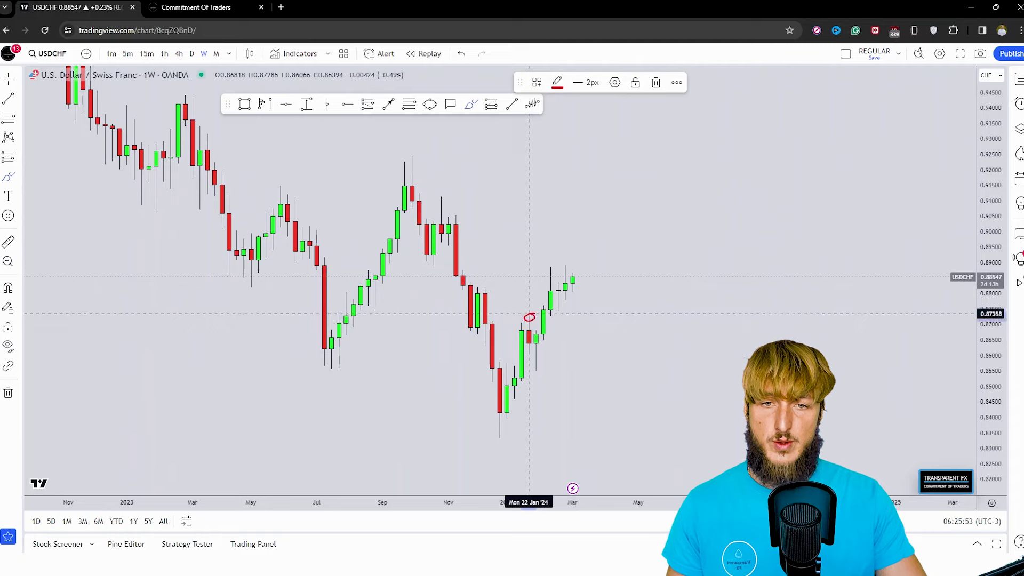
drag(571, 266, 571, 267)
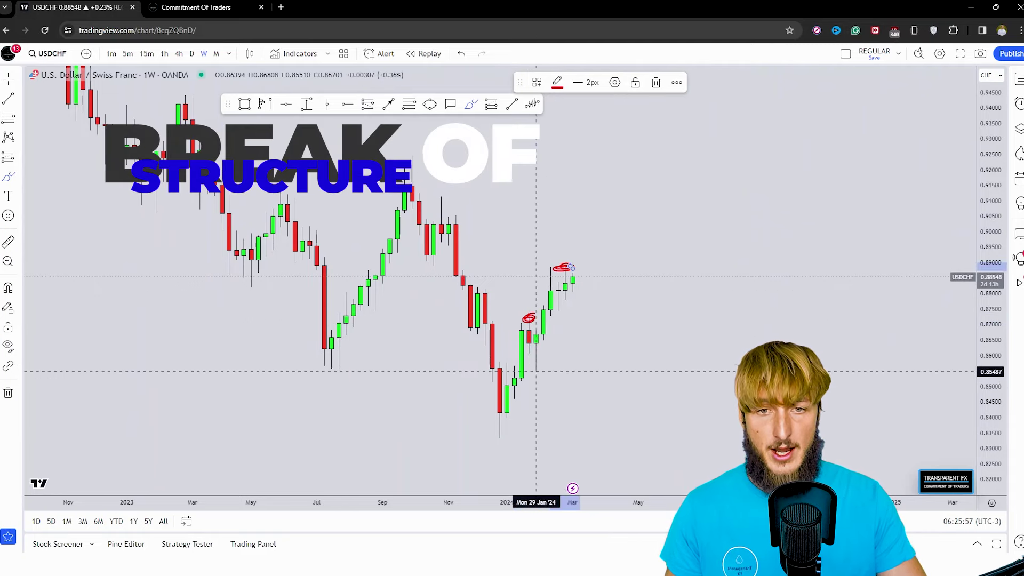
drag(536, 366, 536, 367)
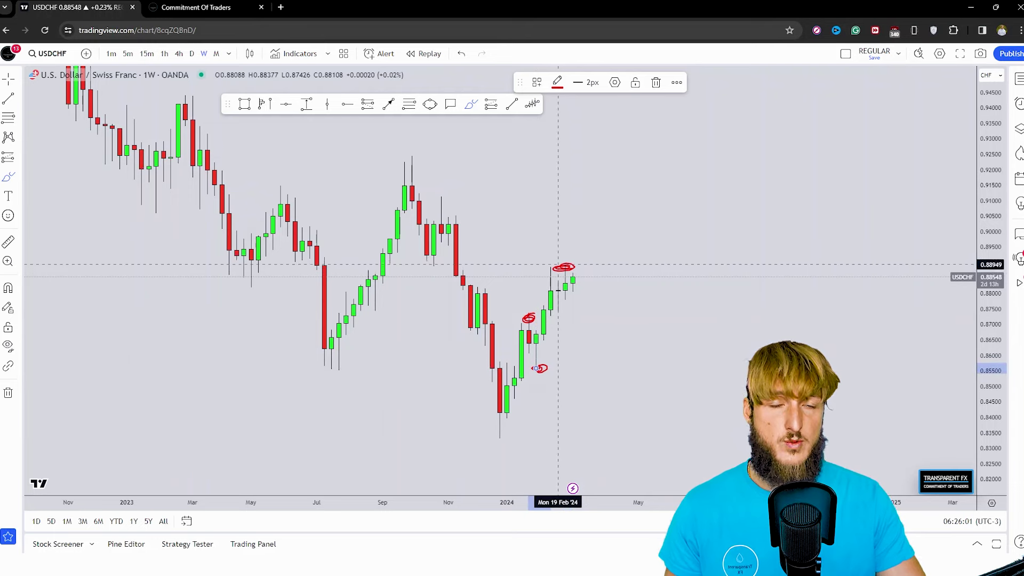
mouse_move(587, 304)
mouse_down()
mouse_move(613, 220)
mouse_move(623, 218)
mouse_up()
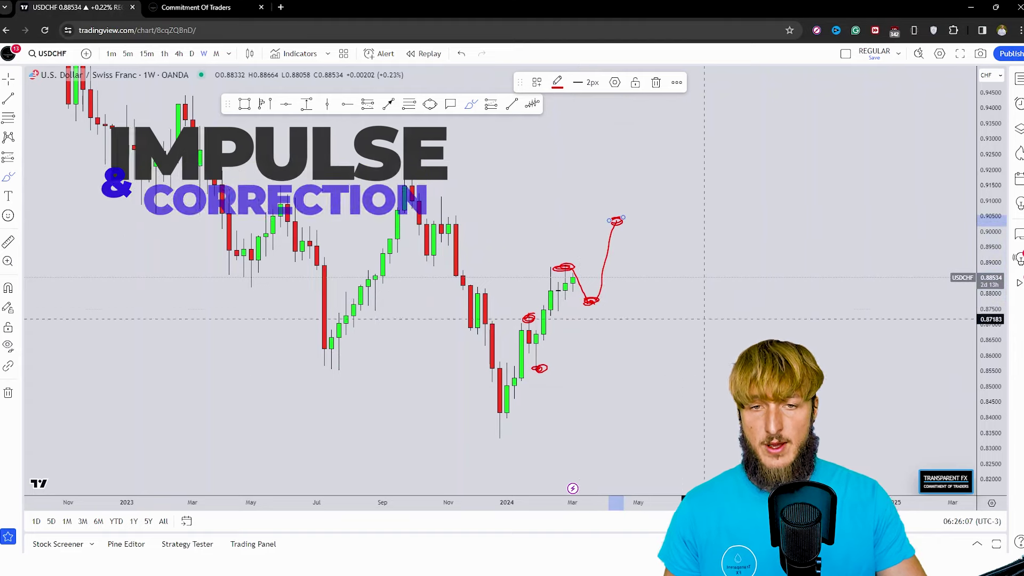
drag(501, 436, 522, 330)
drag(536, 368, 558, 303)
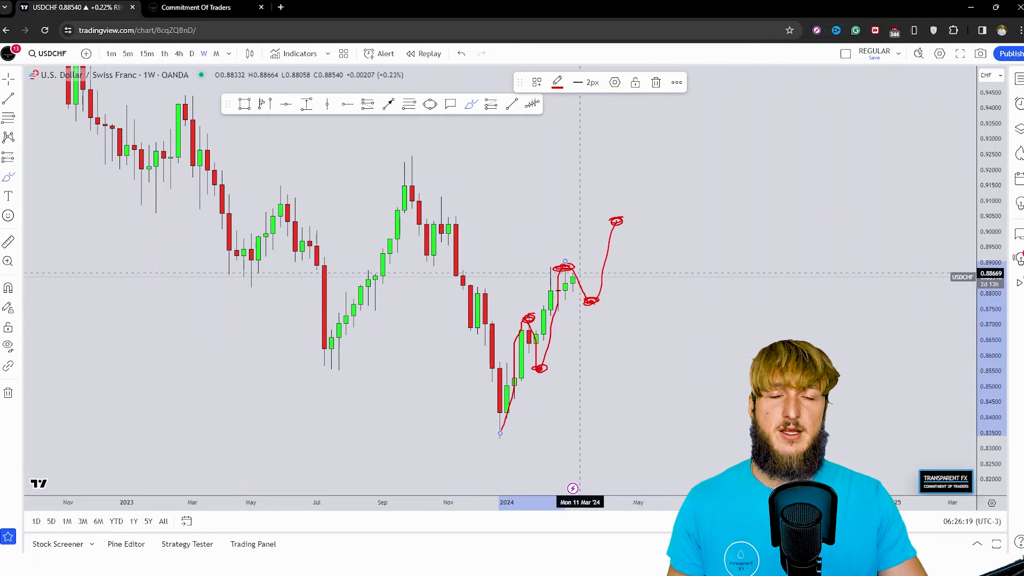
click(461, 53)
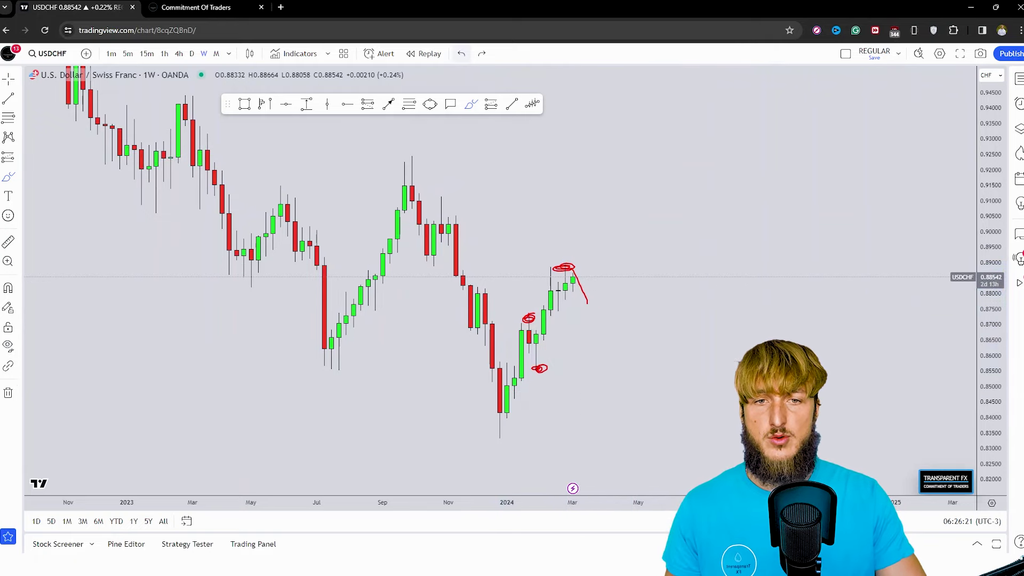
click(461, 54)
click(462, 53)
click(461, 53)
click(461, 53)
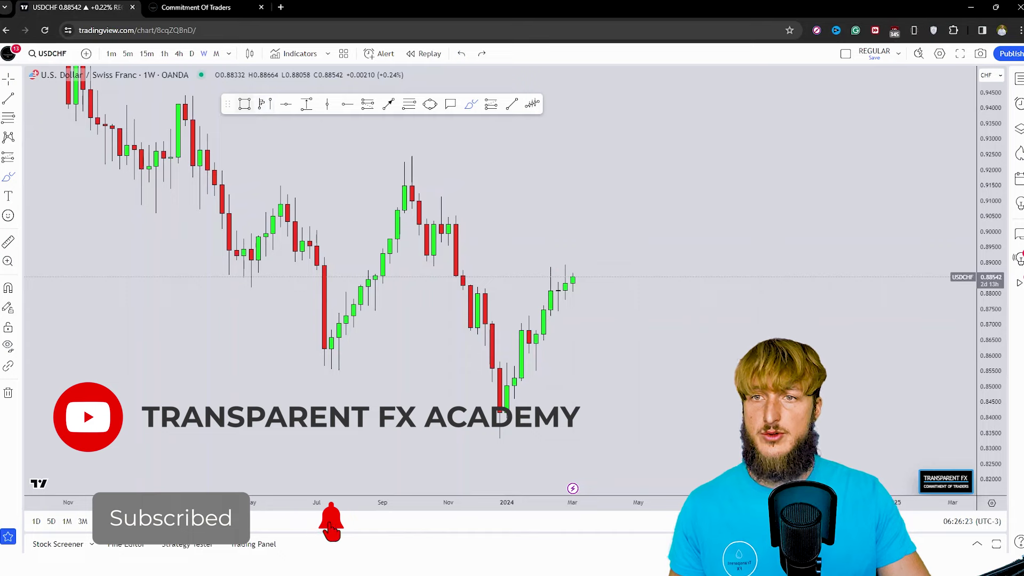
Draw a rectangle over the weekly broken-structure zone from about 0.8804 to 0.868, spanning 4 December 2023 to 22 April 2024.
click(244, 104)
click(477, 292)
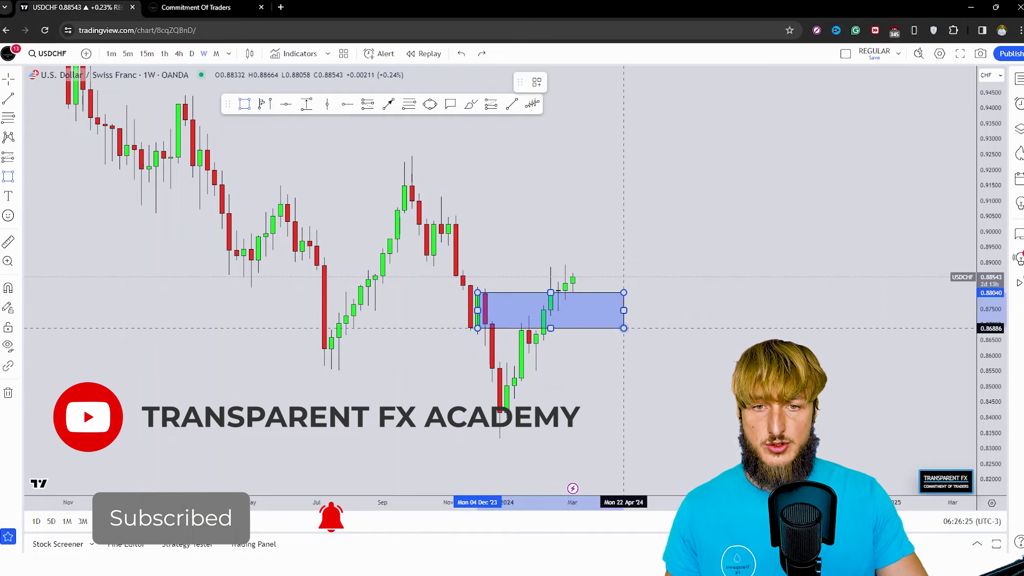
click(624, 331)
Brush the two weekly rejections at the zone and a projected retest with a rise from it, and undo the strokes.
click(470, 104)
mouse_move(491, 292)
mouse_down()
mouse_move(478, 291)
mouse_move(499, 359)
mouse_up()
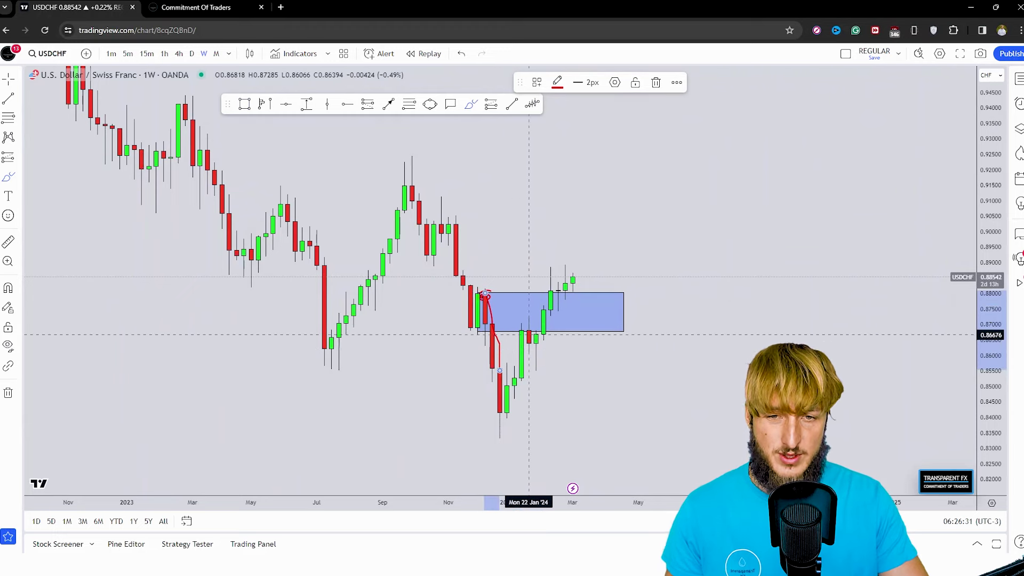
drag(529, 319, 536, 369)
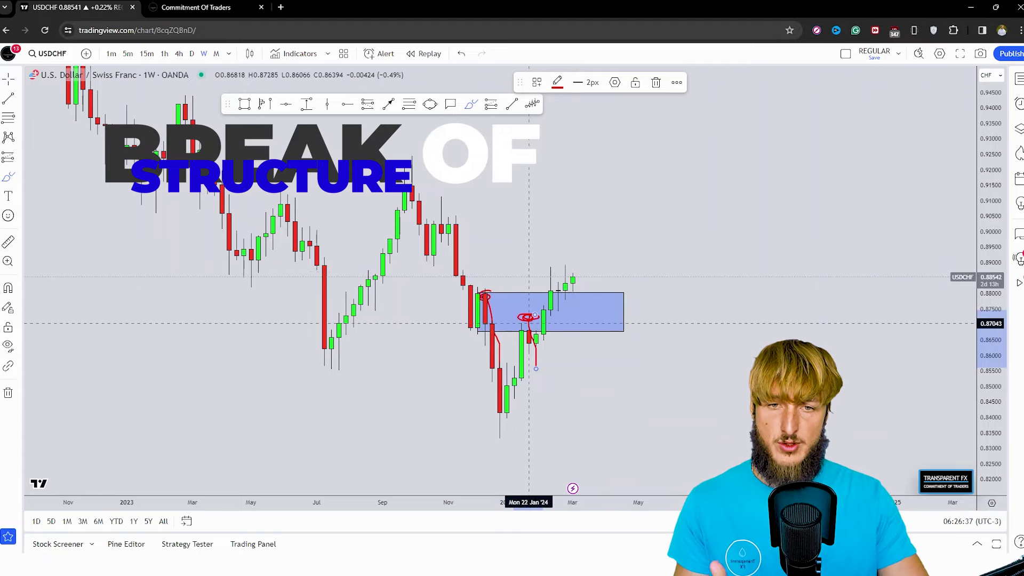
mouse_move(579, 297)
mouse_down()
mouse_move(599, 305)
mouse_move(573, 302)
mouse_move(597, 307)
mouse_move(624, 196)
mouse_up()
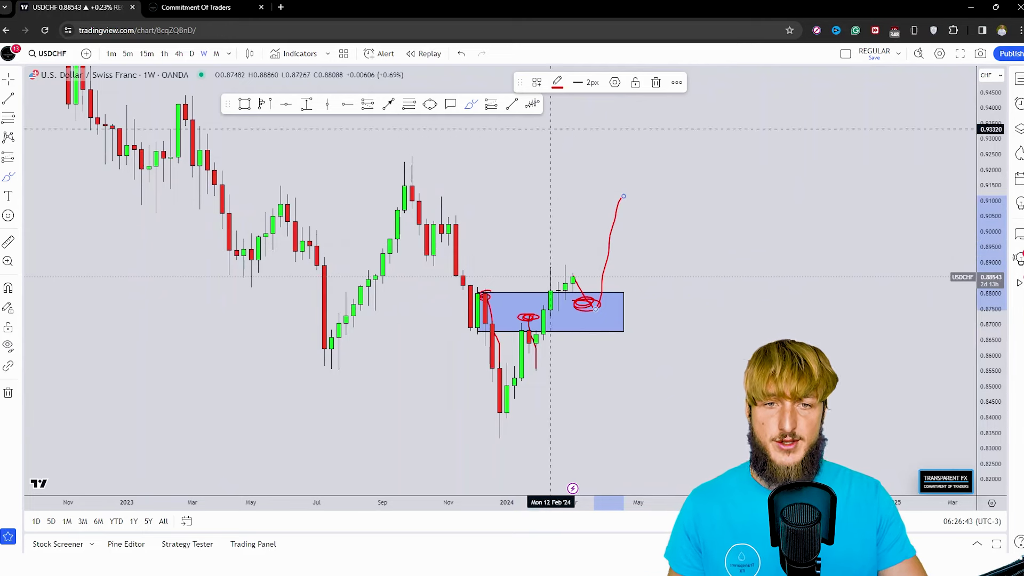
click(461, 53)
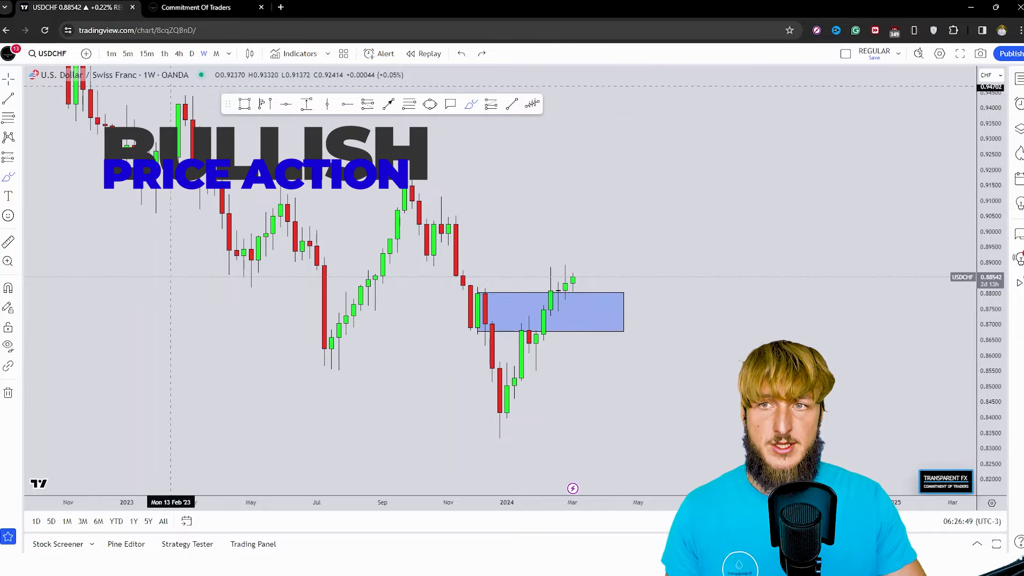
Switch to the daily timeframe and draw a rectangle over the resistance from the 13 February 2024 high, about 0.8886 to 0.8855.
click(191, 54)
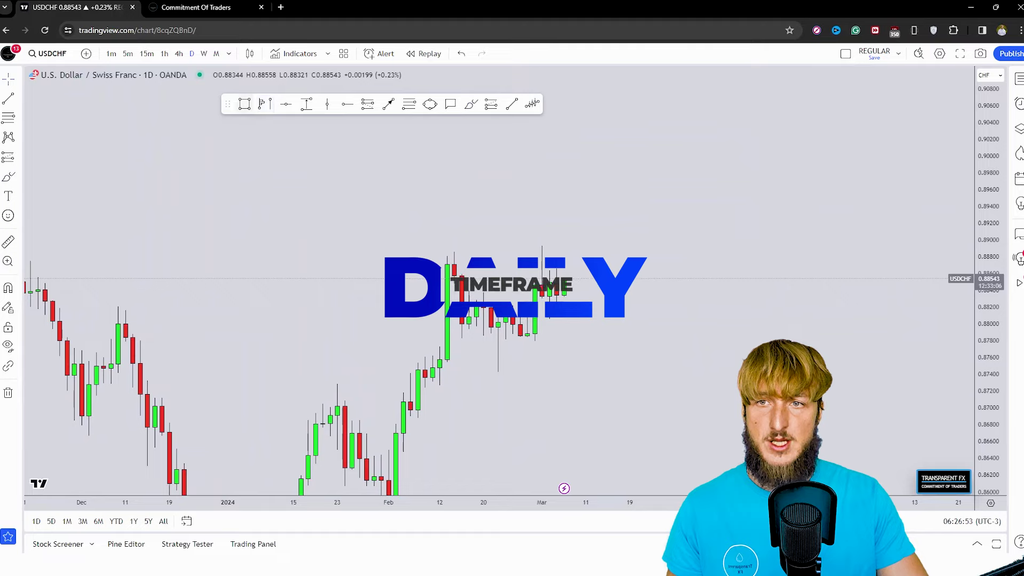
click(244, 104)
click(447, 277)
click(644, 252)
mouse_move(644, 266)
mouse_down()
mouse_move(627, 278)
mouse_move(671, 278)
mouse_up()
click(642, 306)
Brush the two daily rejections from the resistance zone and a projected decline from the current price, and remove the strokes.
click(470, 104)
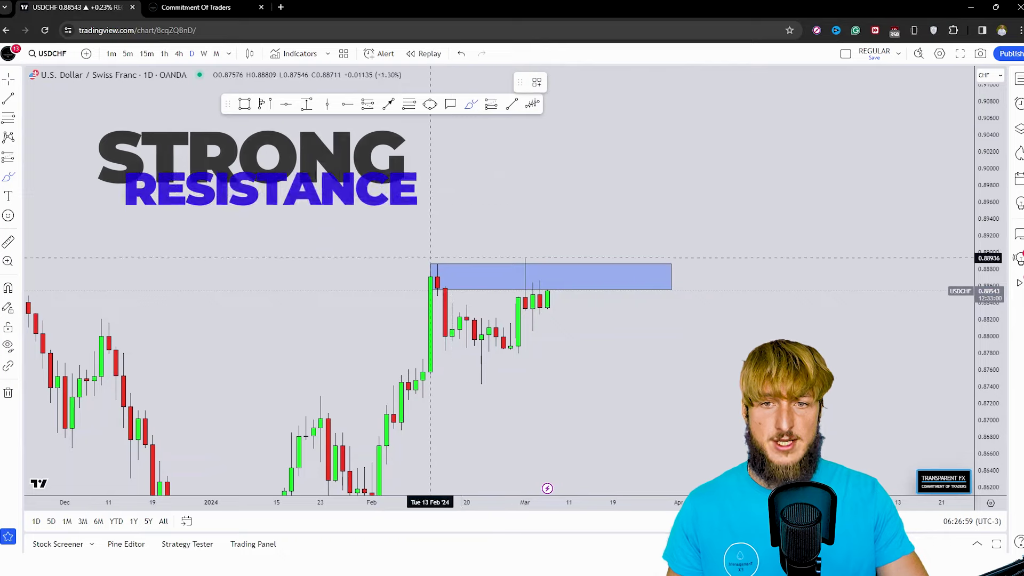
mouse_move(445, 270)
mouse_down()
mouse_move(423, 266)
mouse_move(517, 358)
mouse_up()
drag(538, 263, 540, 330)
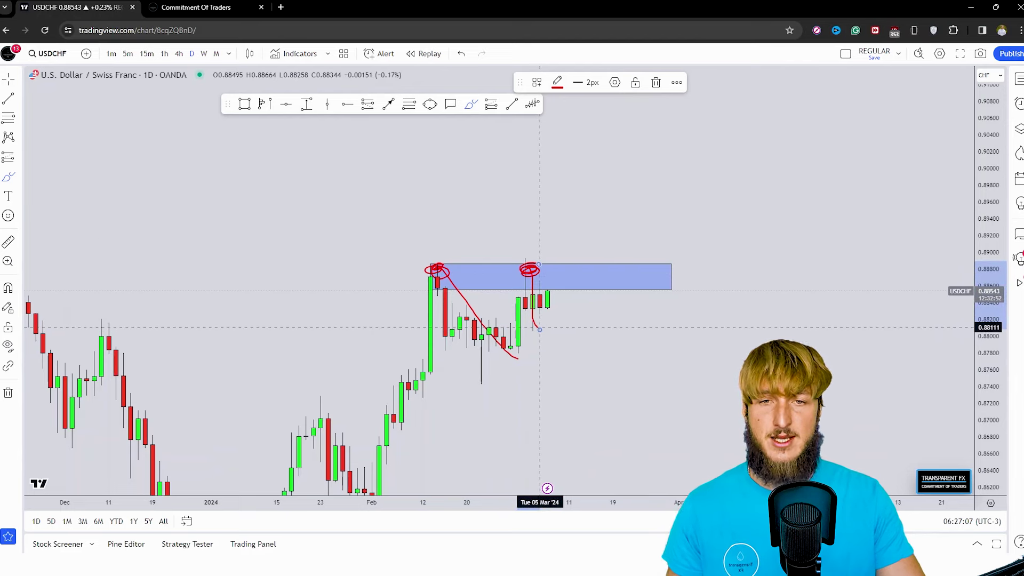
key(ctrl+z)
key(ctrl+z)
key(ctrl+z)
key(ctrl+z)
mouse_move(543, 291)
mouse_down()
mouse_move(567, 367)
mouse_move(591, 395)
mouse_up()
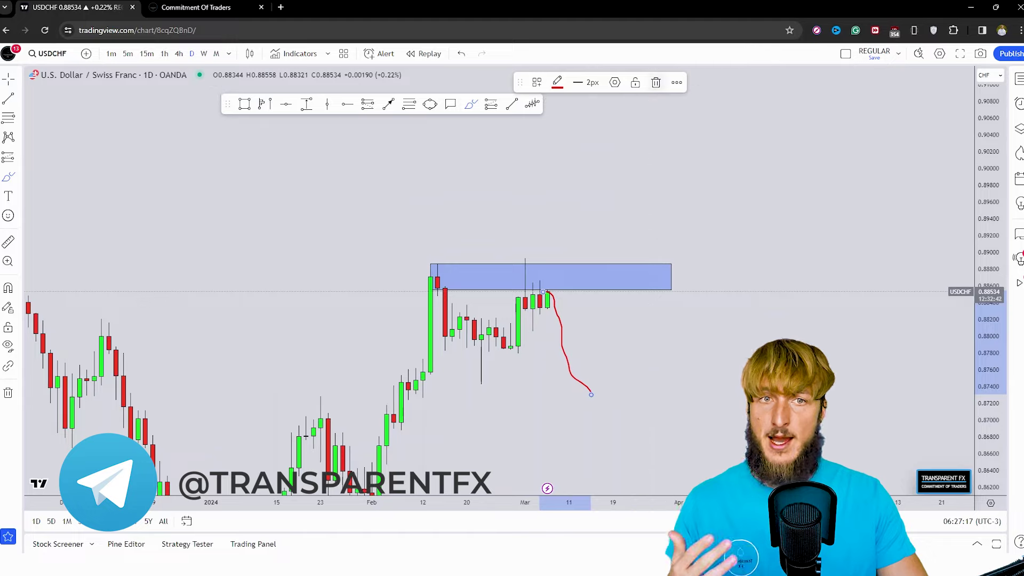
click(656, 82)
Draw an upward arrow from the current price at about 0.8852 through the resistance zone to about 0.8937.
click(388, 104)
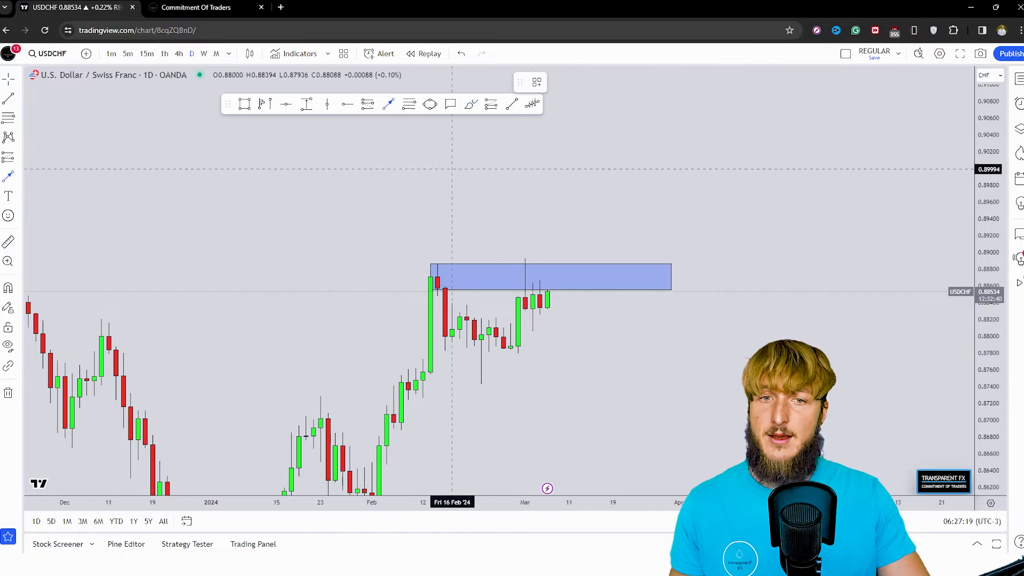
click(554, 292)
click(568, 223)
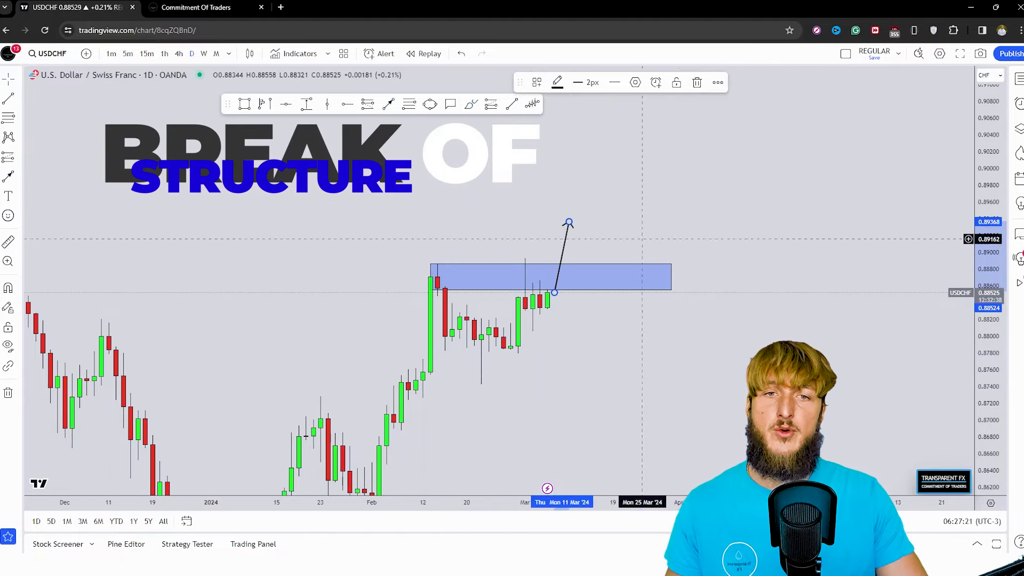
Brush a line along the daily resistance zone with a circle near its far end, and undo it.
click(471, 103)
mouse_move(425, 268)
mouse_down()
mouse_move(636, 275)
mouse_move(591, 276)
mouse_up()
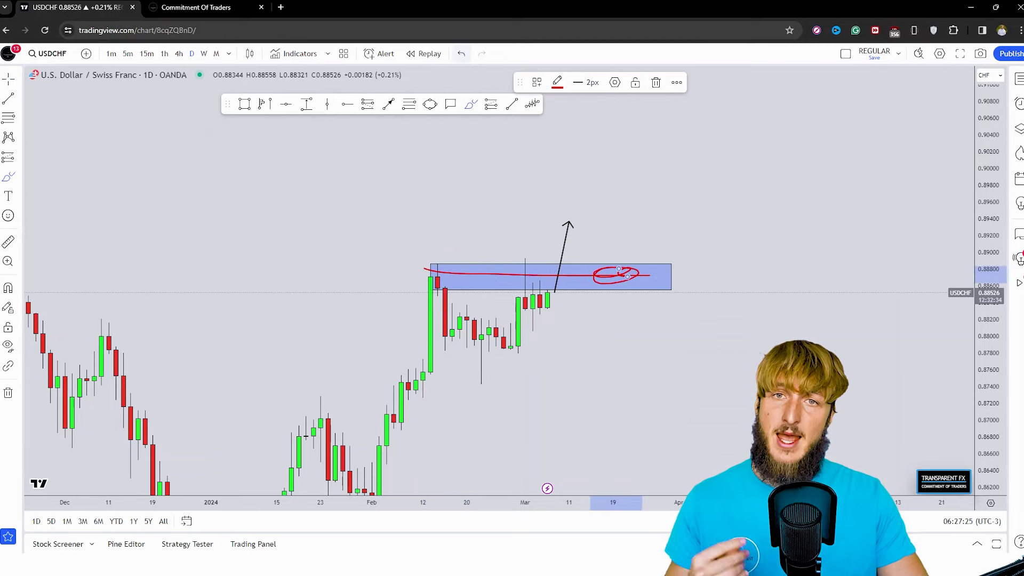
key(ctrl+z)
Draw an arrow pulling back from about 0.8936 to the zone's upper edge, and another rising from there to about 0.8994.
click(388, 103)
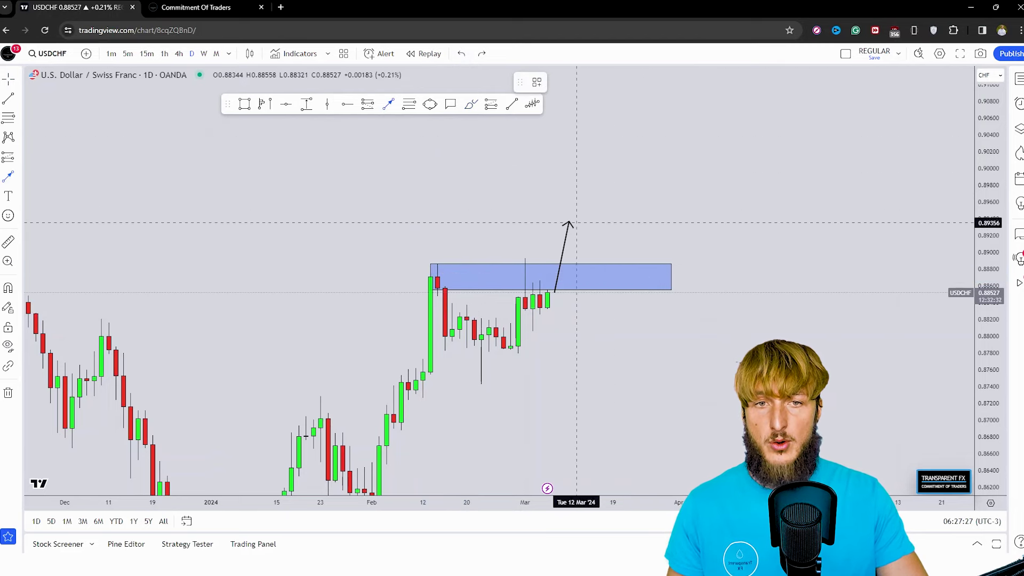
click(576, 223)
click(591, 259)
click(606, 226)
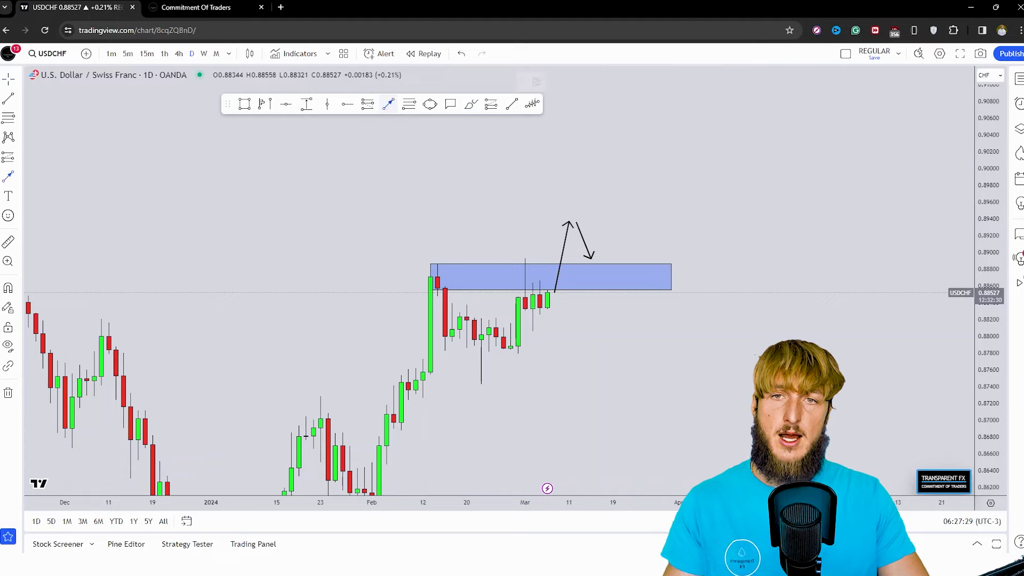
click(643, 261)
click(657, 173)
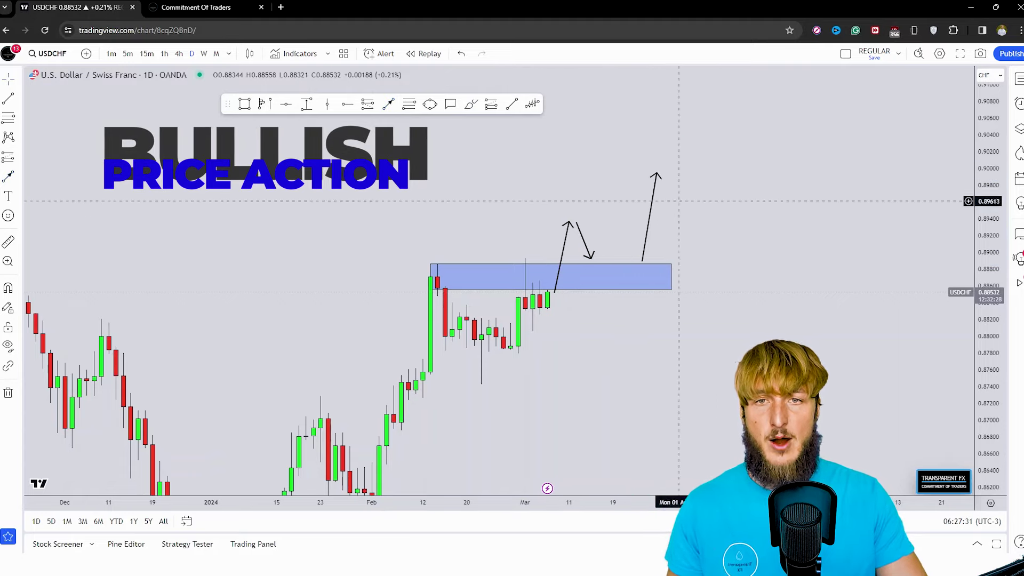
Draw an ellipse over the retest area of the resistance zone, between the pullback arrow and the final upward arrow.
click(430, 103)
click(591, 255)
click(642, 287)
click(621, 263)
click(620, 311)
drag(671, 366, 559, 394)
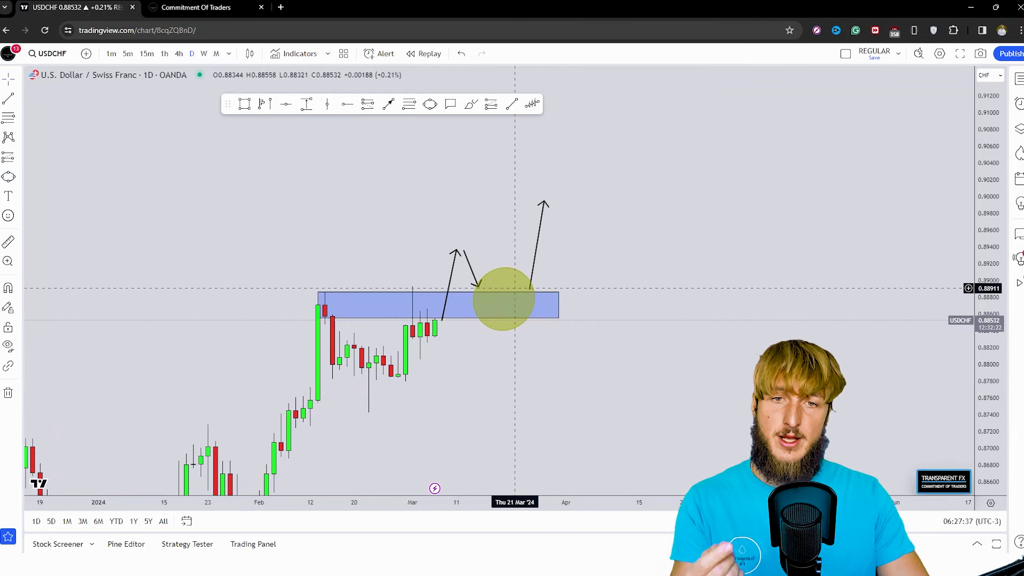
Brush a circle inside the retest ellipse and a rising line along the final arrow, and undo the last stroke.
click(470, 104)
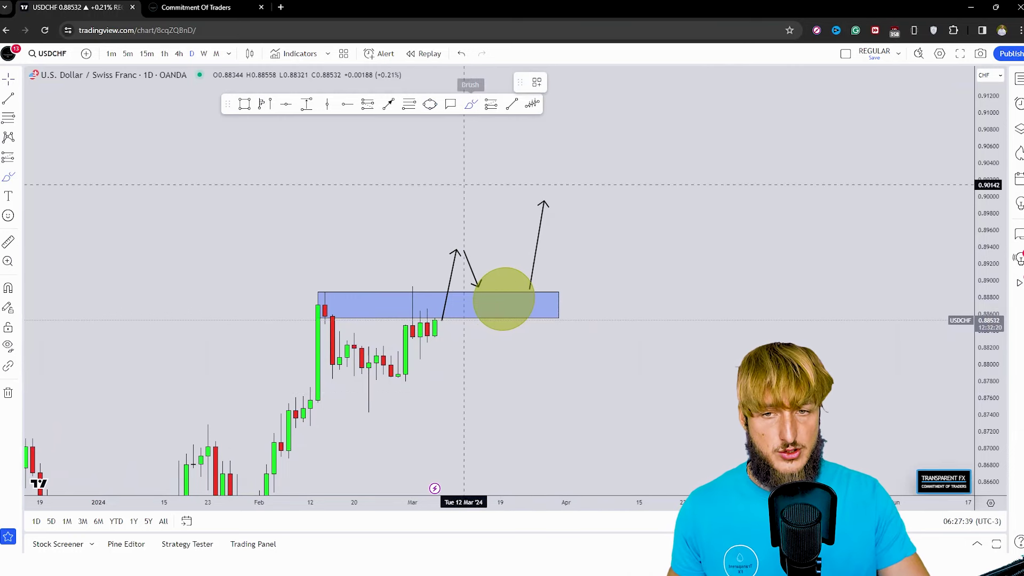
mouse_move(500, 298)
mouse_down()
mouse_move(509, 300)
mouse_move(501, 309)
mouse_up()
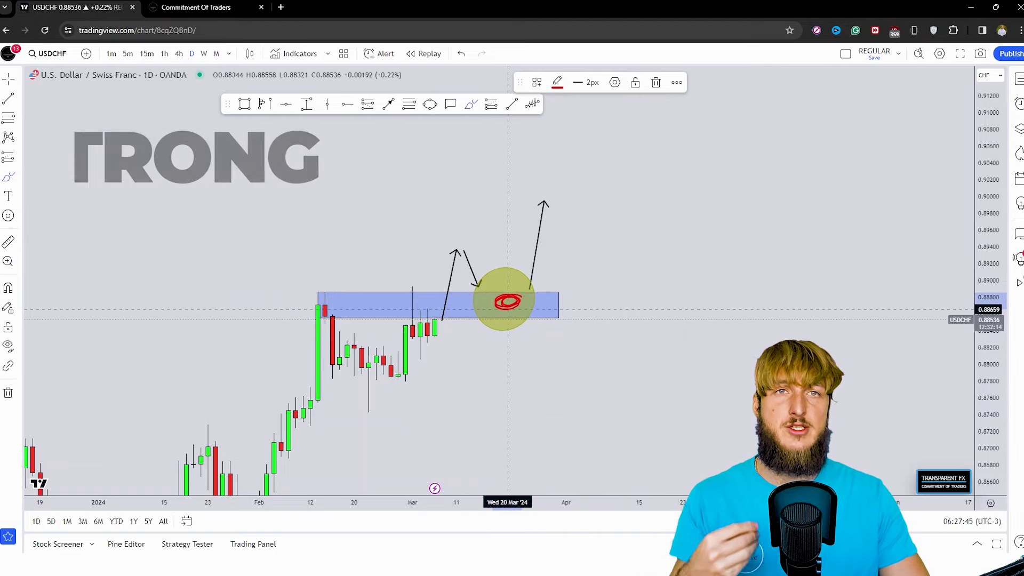
drag(508, 308, 544, 195)
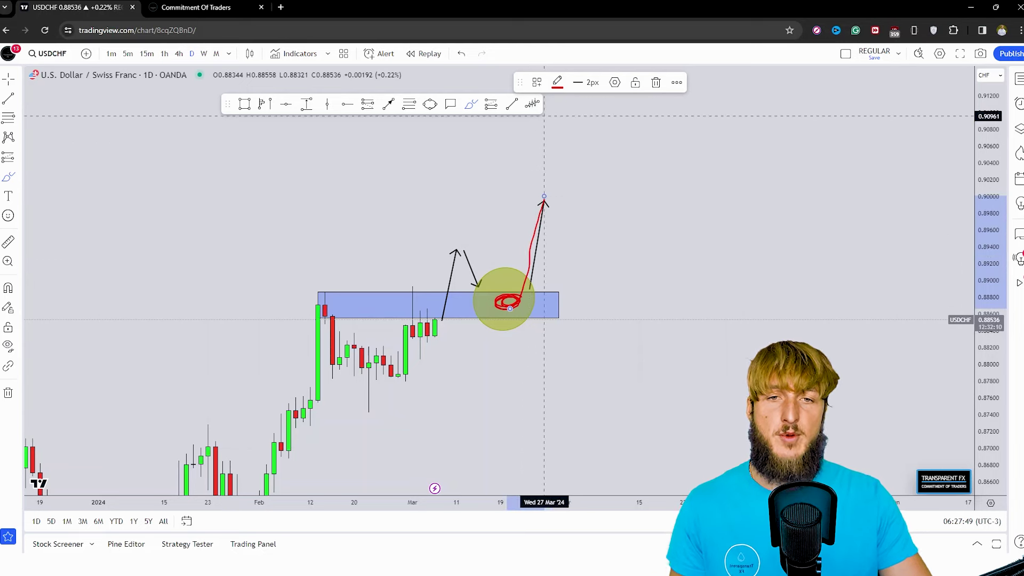
click(461, 53)
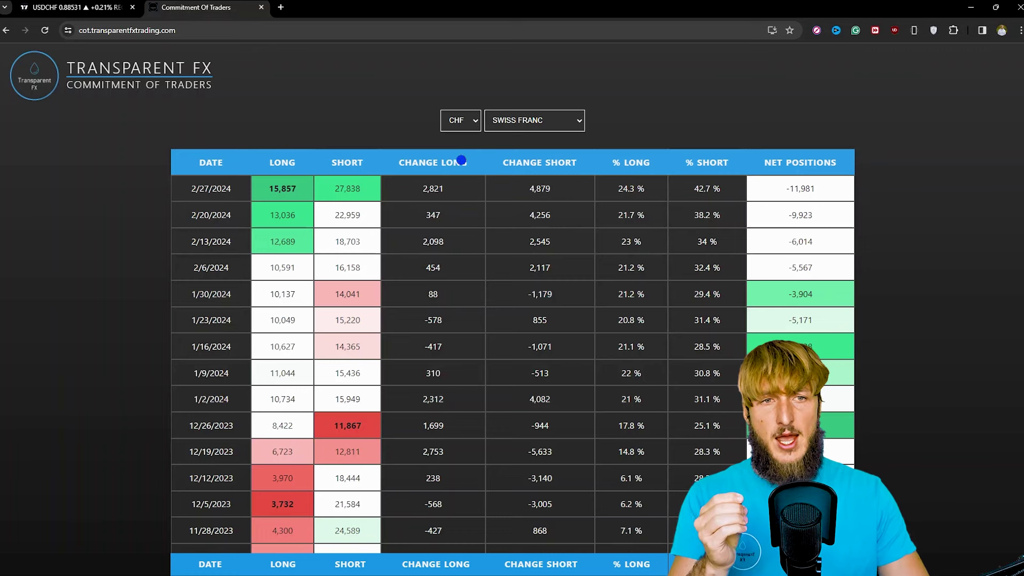
Review the Swiss franc net positions column, highlighting its heading and comparing the 1/30/2024 and 2/27/2024 values.
triple_click(799, 162)
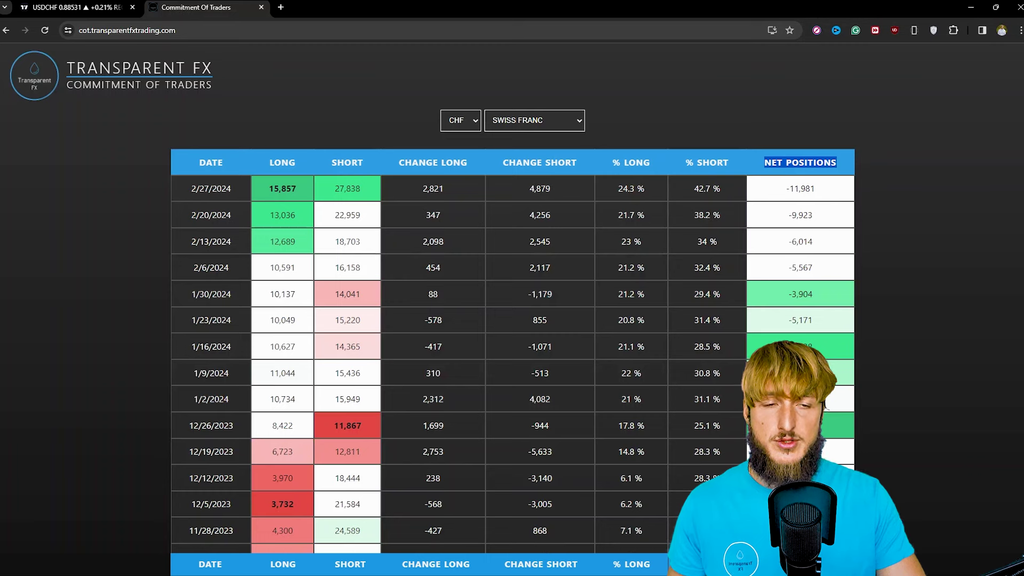
click(799, 162)
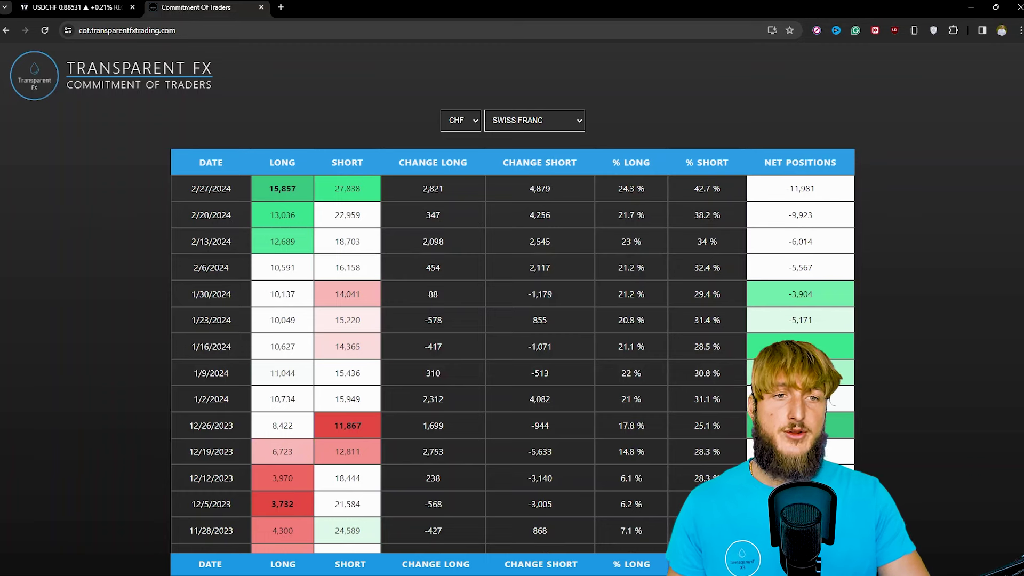
triple_click(800, 293)
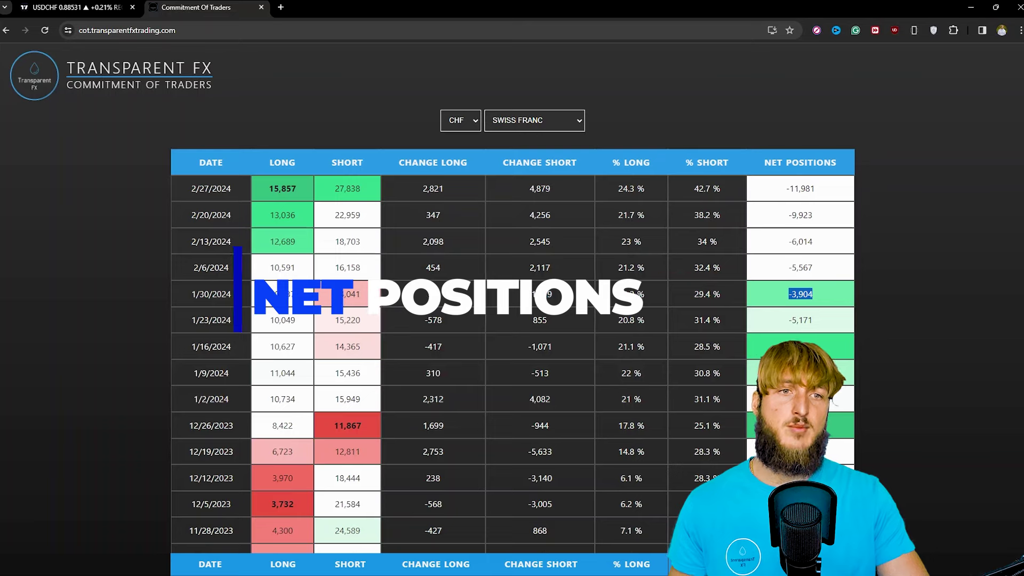
click(800, 294)
triple_click(800, 188)
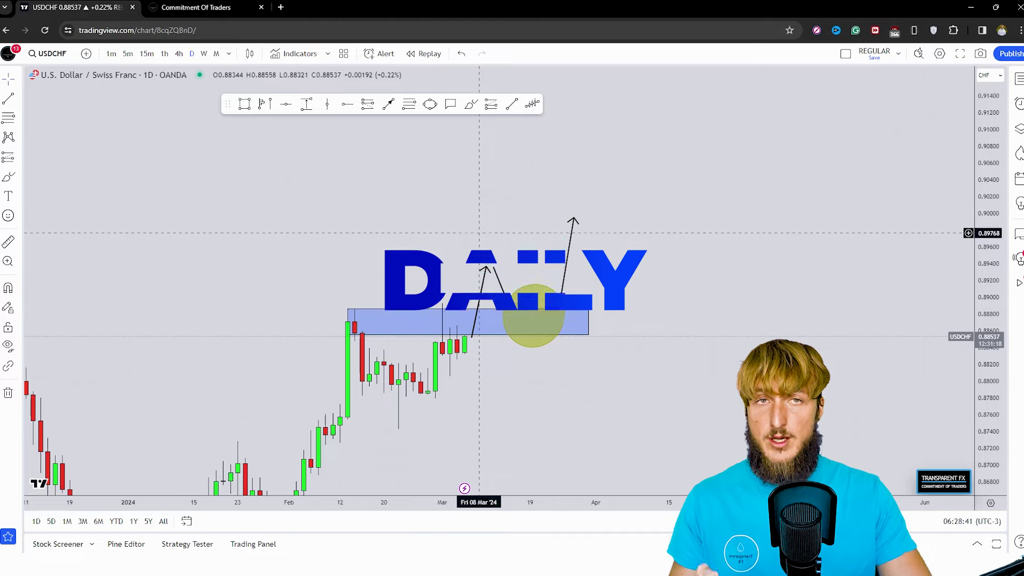
Brush the break-and-retest path from the latest candle, circle the retest area, extend the line up past the final arrow, and undo both strokes.
click(470, 103)
mouse_move(472, 335)
mouse_down()
mouse_move(493, 260)
mouse_move(543, 319)
mouse_move(525, 324)
mouse_move(536, 306)
mouse_move(530, 320)
mouse_up()
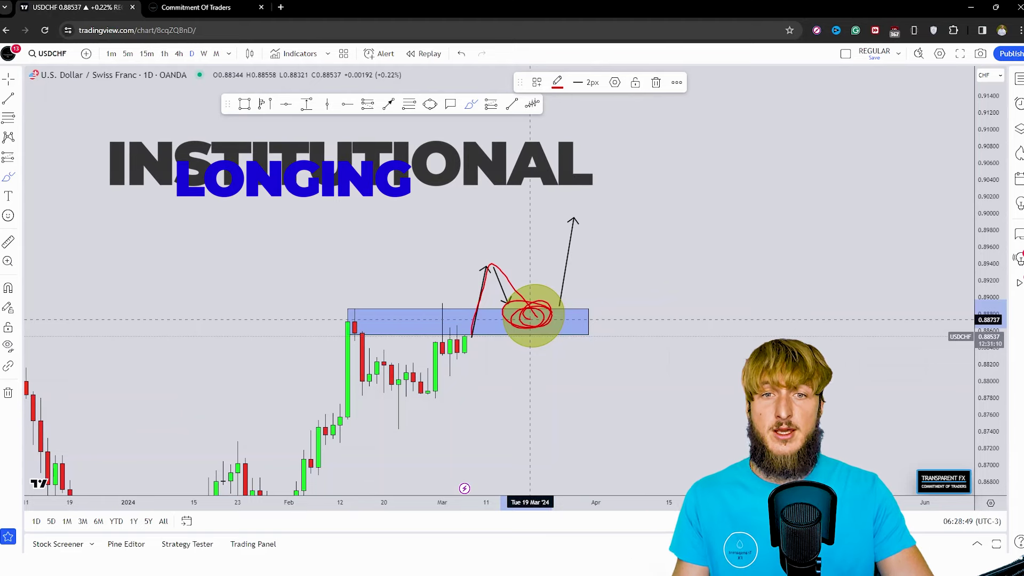
drag(548, 320, 588, 157)
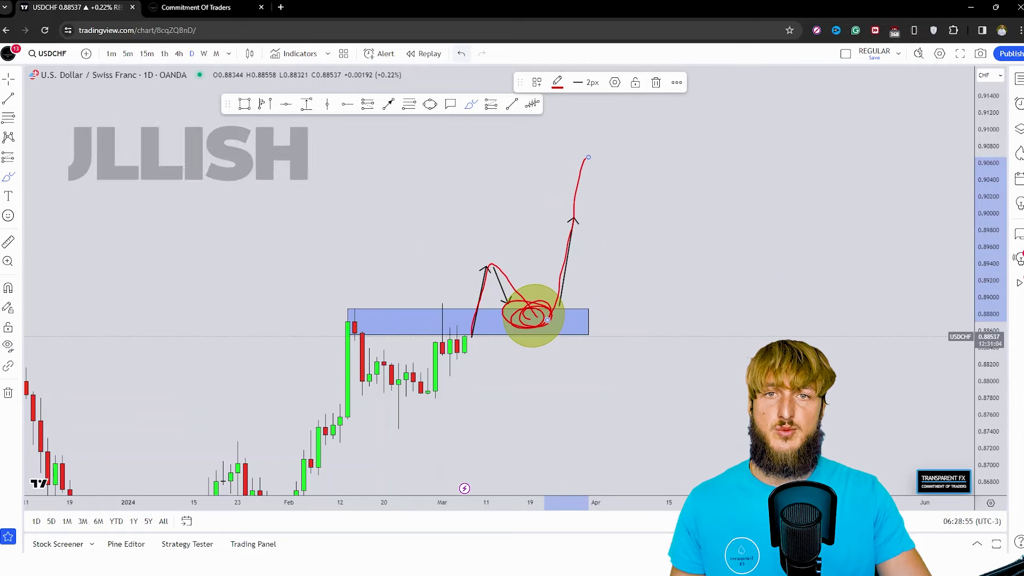
click(461, 53)
click(461, 54)
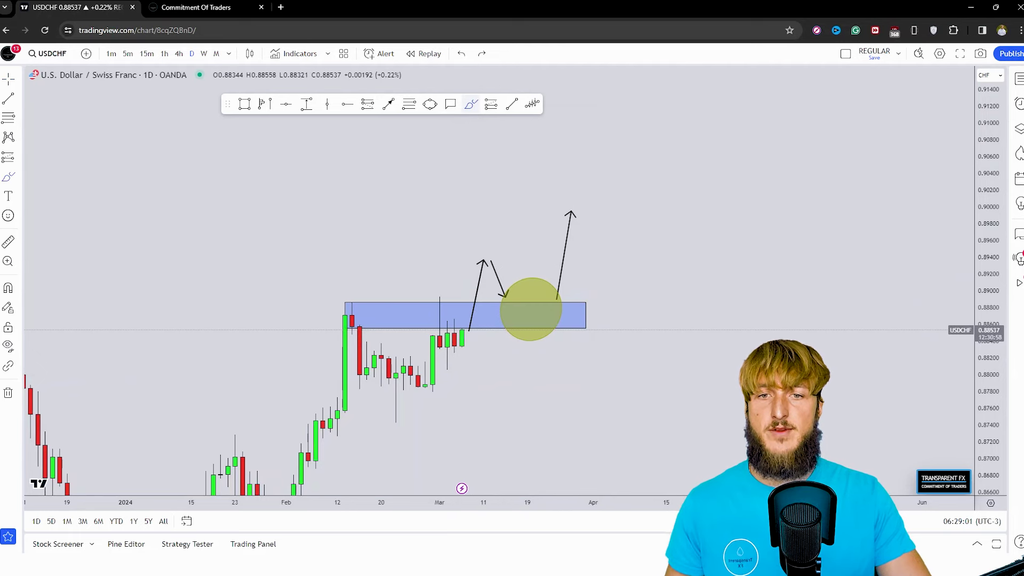
Switch to the Commitment of Traders page and check the Swiss franc net position for 2/27/2024.
click(471, 104)
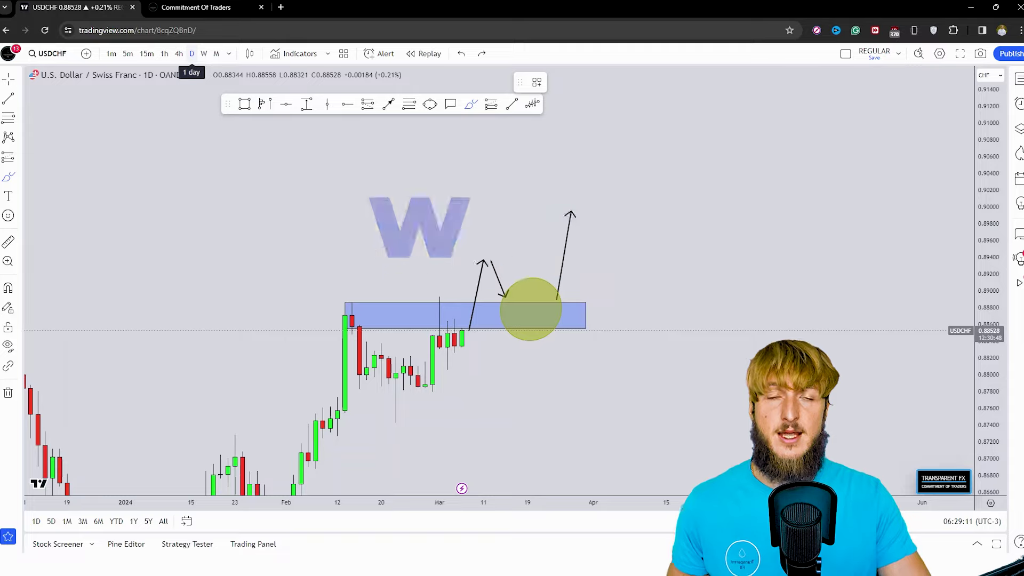
click(195, 7)
click(800, 188)
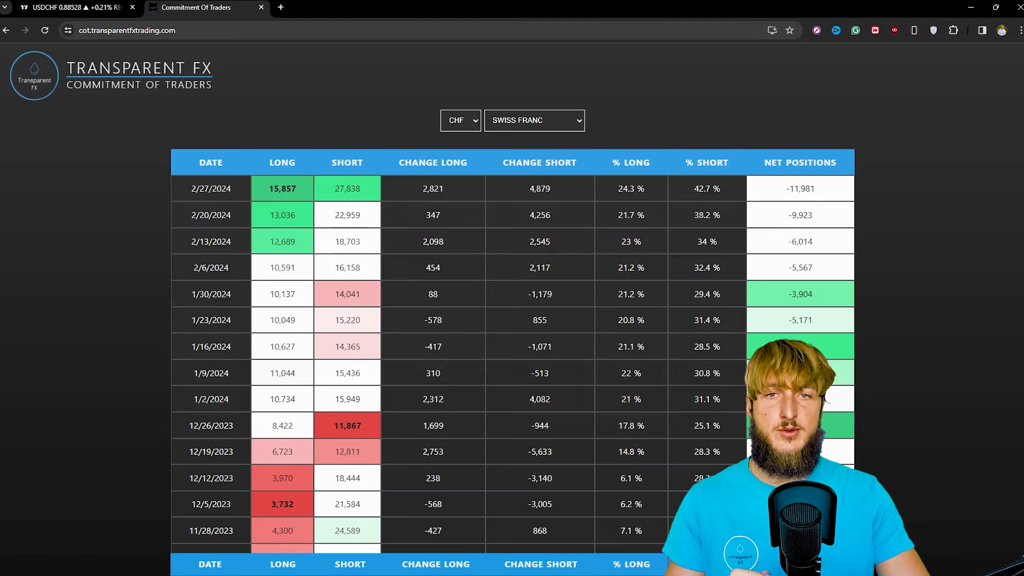
Return to the USDCHF daily chart and brush a choppy, slightly falling correction line inside the retest ellipse.
click(75, 8)
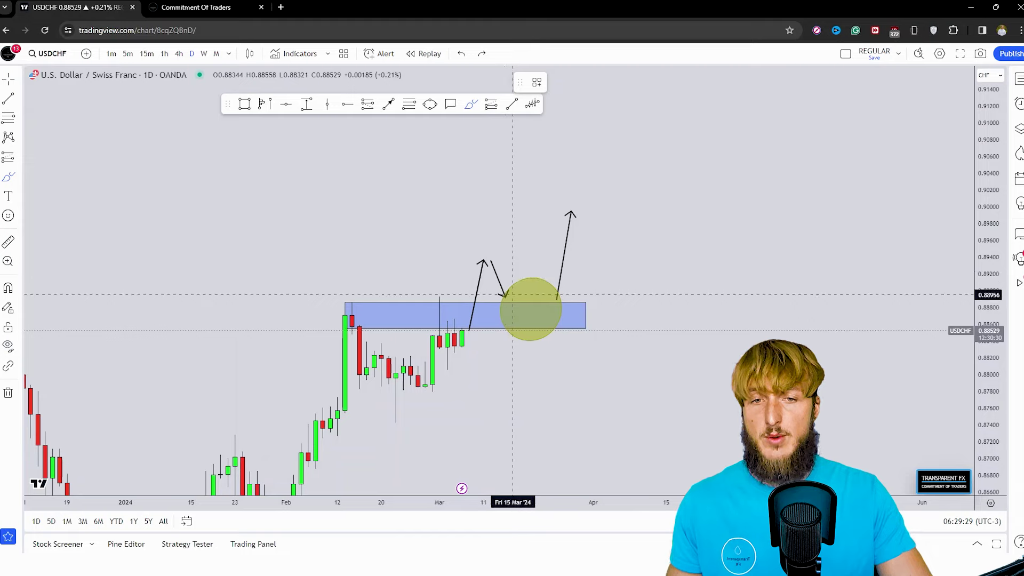
drag(512, 300, 549, 316)
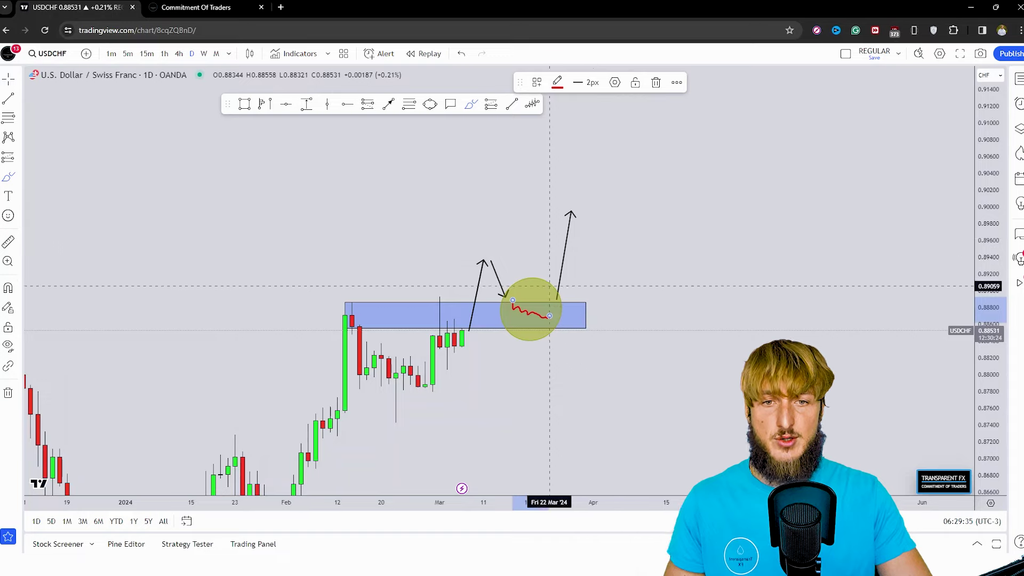
click(549, 226)
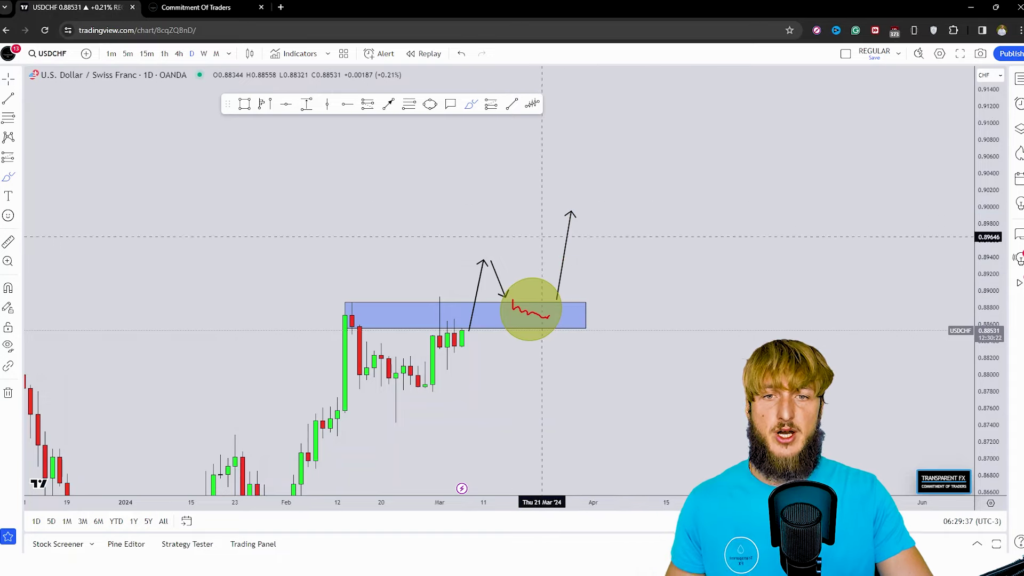
Brush a rising stroke from the latest daily candle to above the resistance zone, and delete it.
mouse_move(463, 333)
mouse_down()
mouse_move(483, 262)
mouse_move(520, 308)
mouse_move(556, 184)
mouse_up()
click(656, 83)
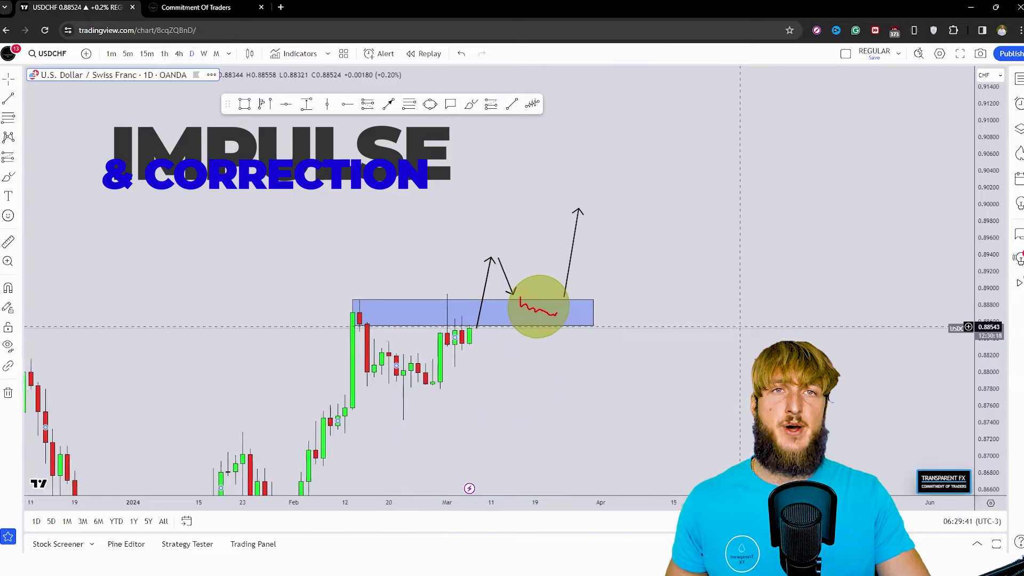